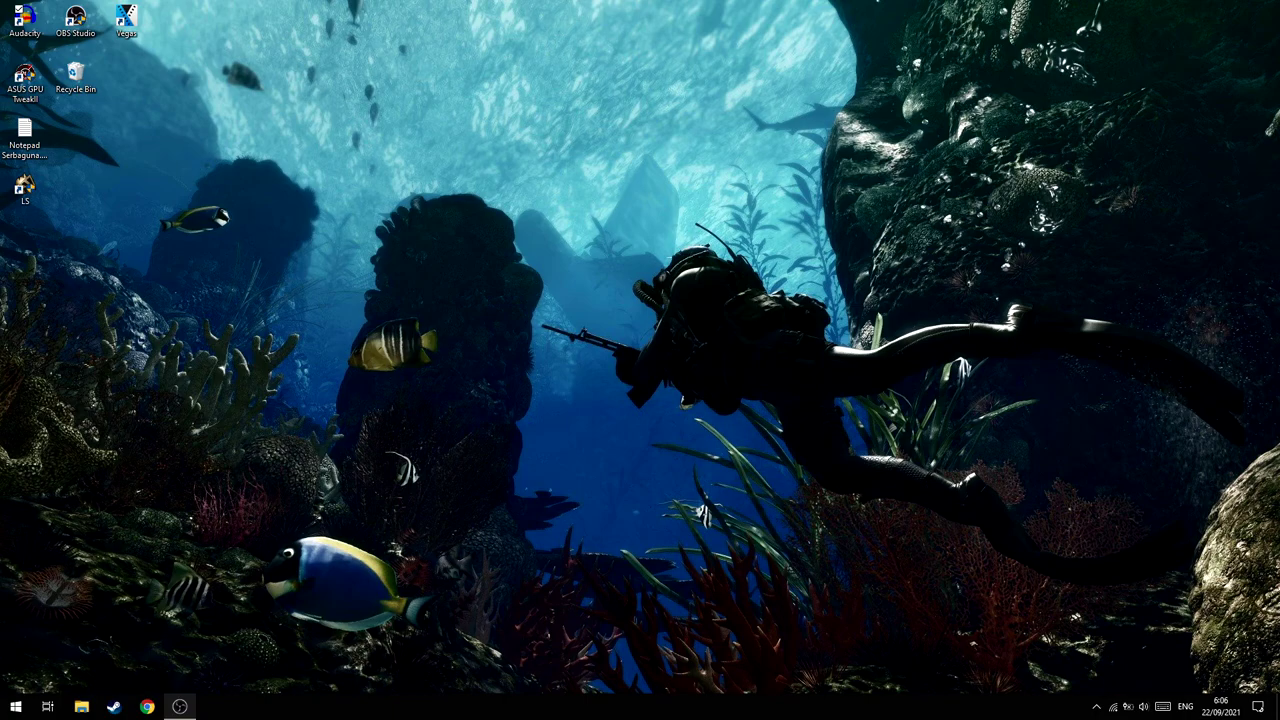
# Step: Switch to Steam, stop the running Driver Booster for Steam and launch it again from the library
pyautogui.click(114, 706)
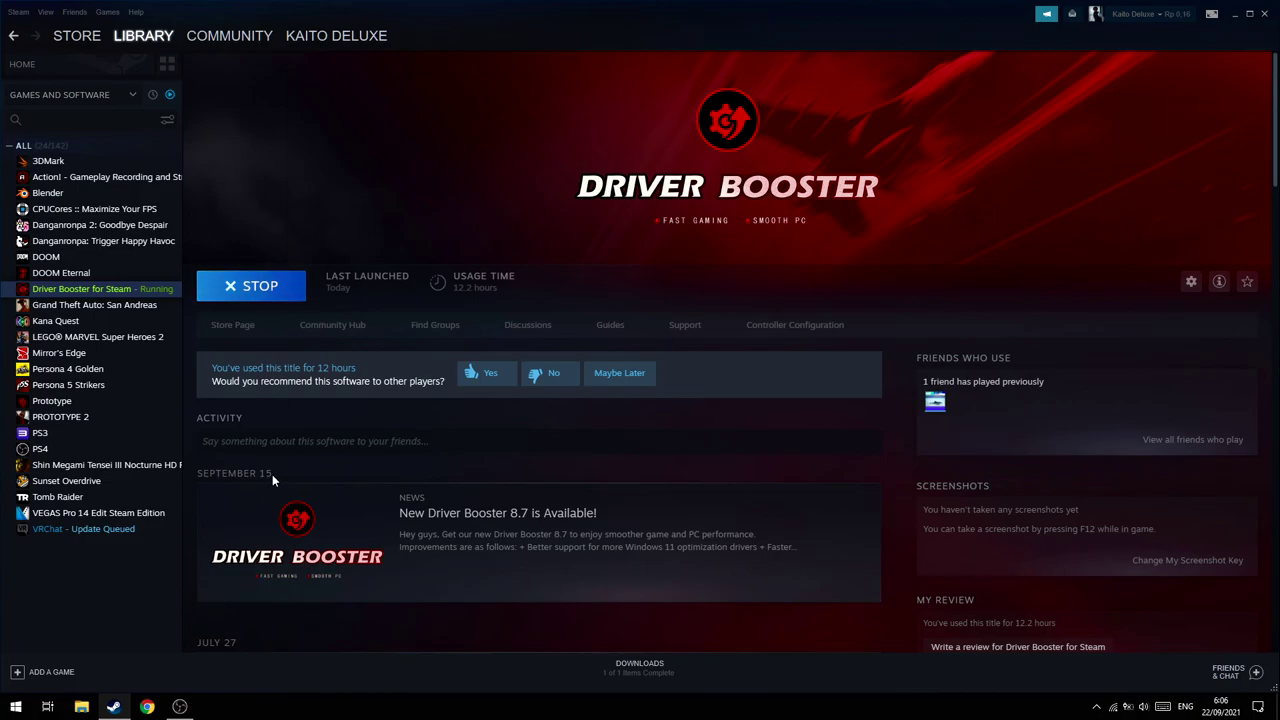
pyautogui.click(248, 296)
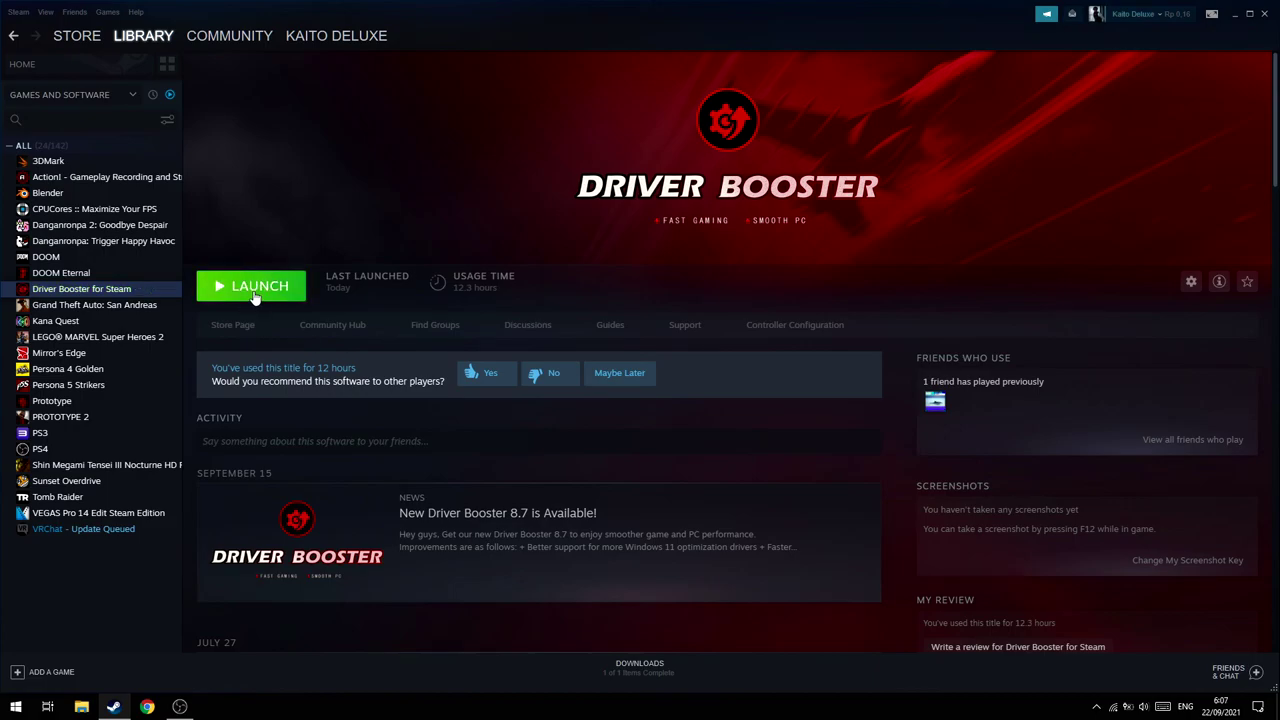
pyautogui.click(255, 292)
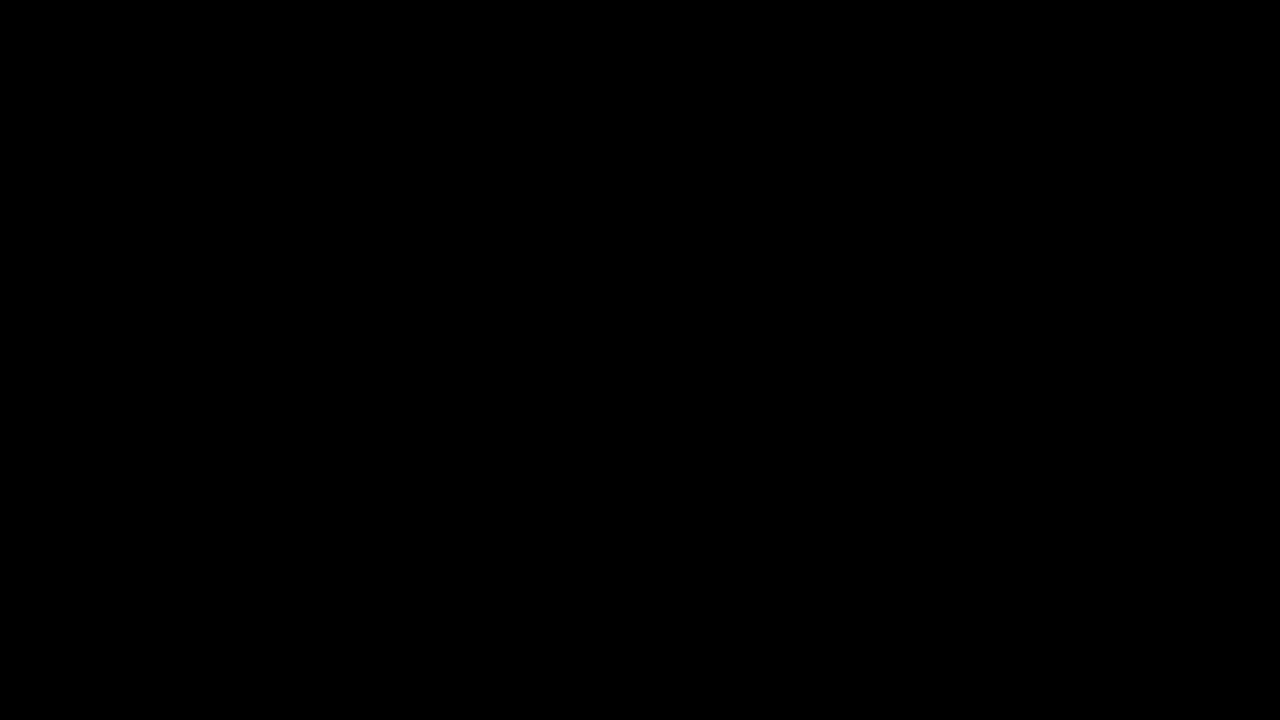
pyautogui.click(630, 418)
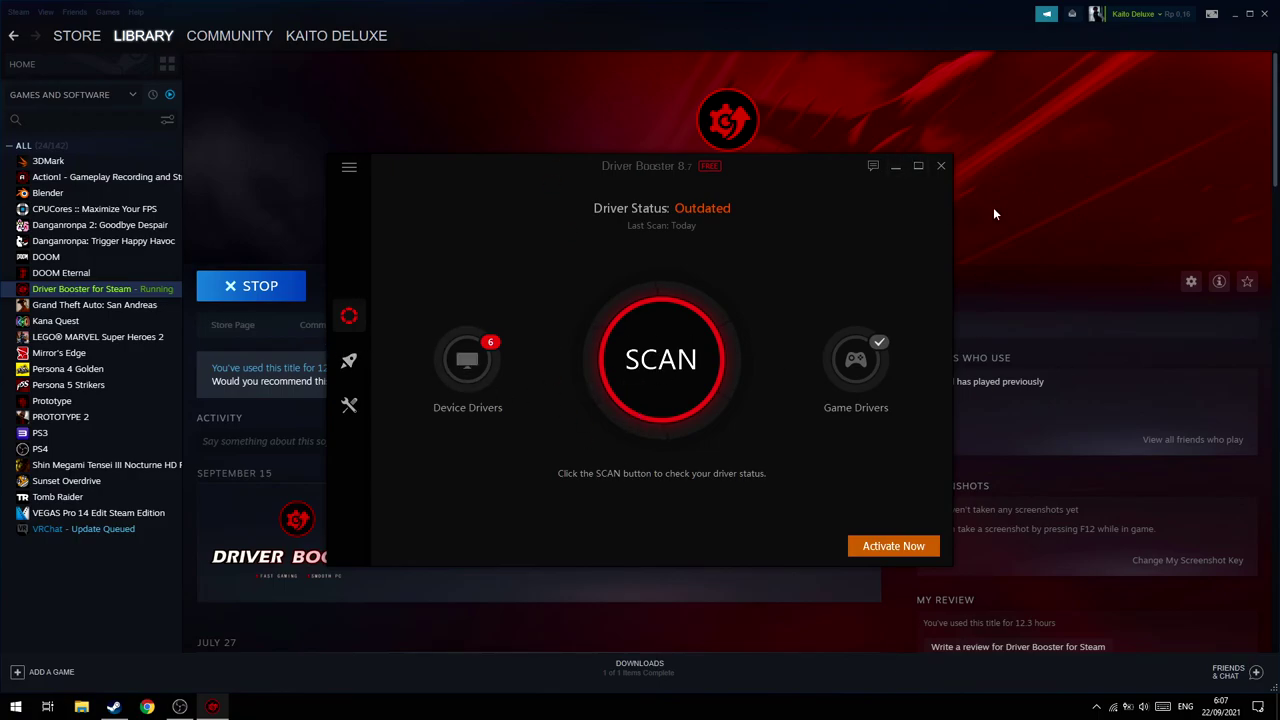
# Step: Scan the system's drivers in Driver Booster, review the list of outdated and up-to-date drivers, and close the window
pyautogui.click(668, 346)
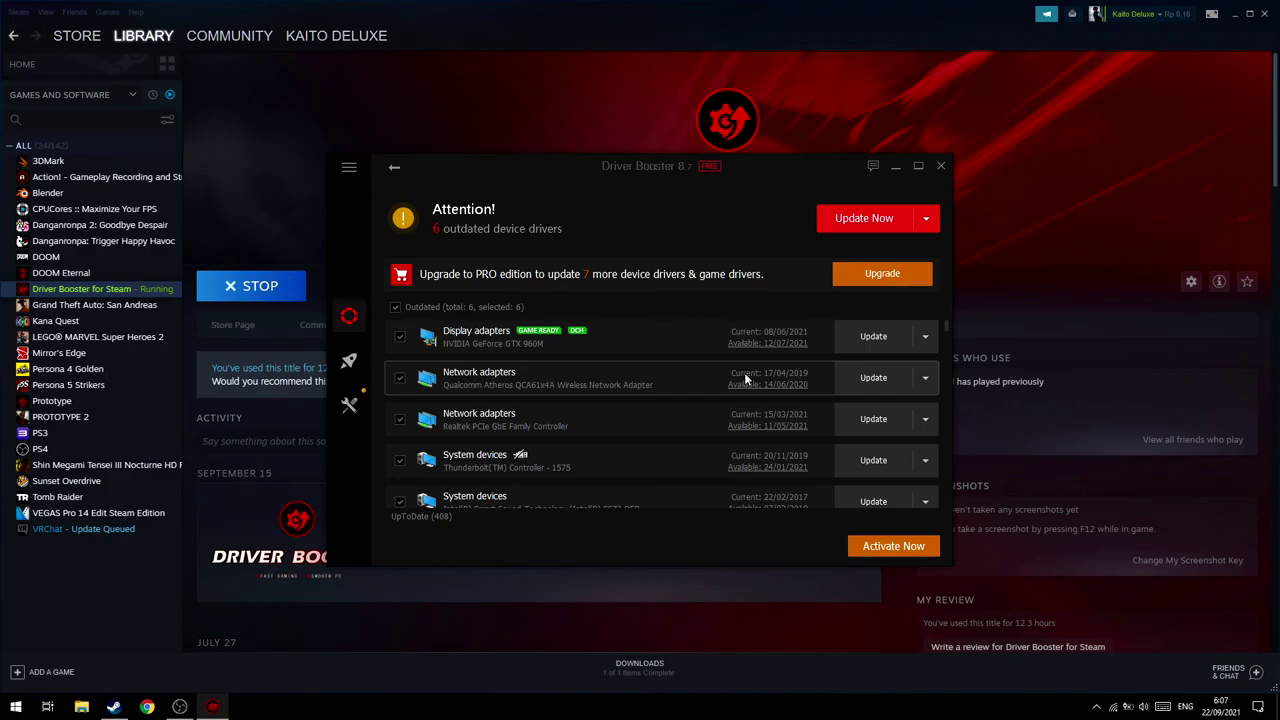
pyautogui.scroll(-3, 790, 400)
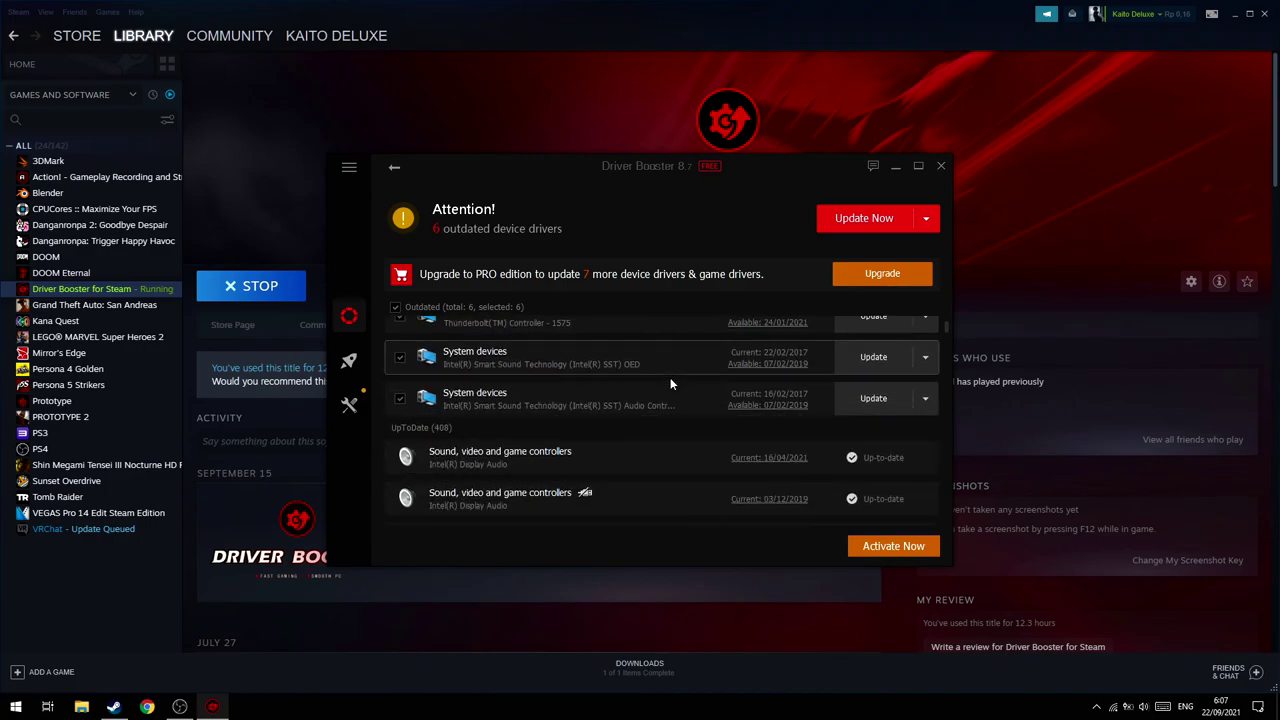
pyautogui.scroll(3, 670, 380)
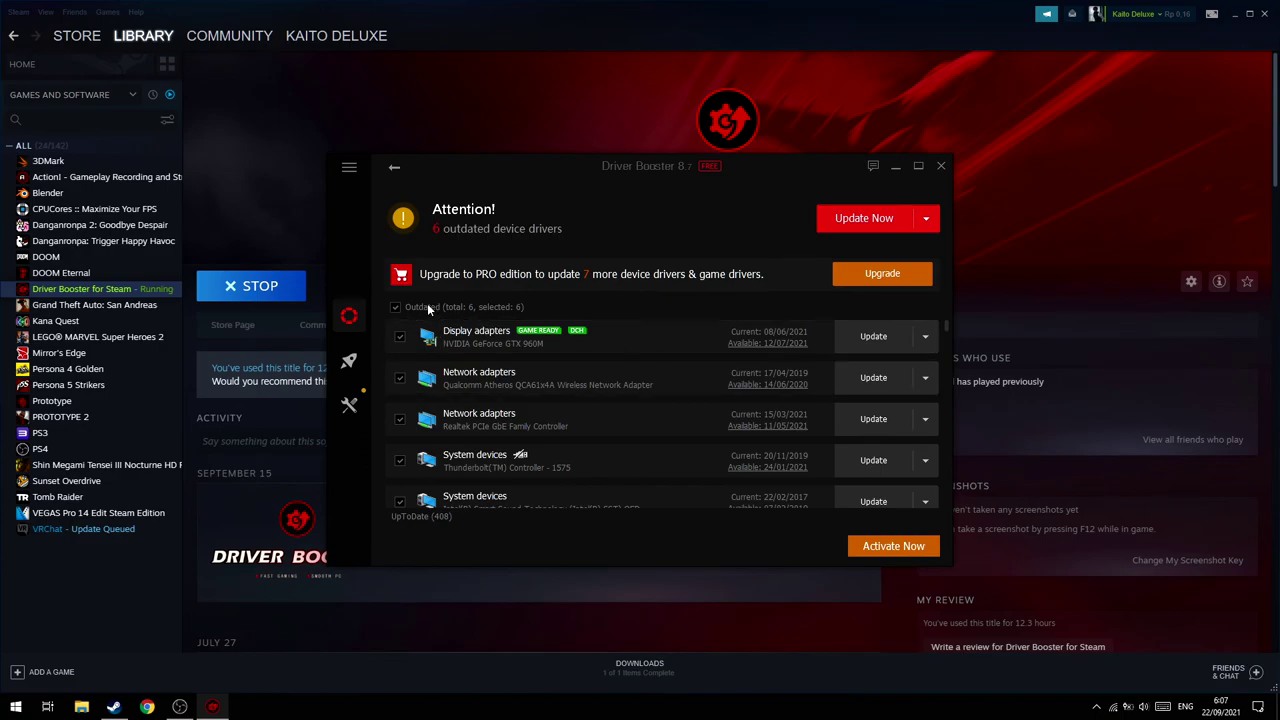
pyautogui.scroll(-1, 636, 367)
pyautogui.scroll(-3, 636, 366)
pyautogui.scroll(4, 640, 370)
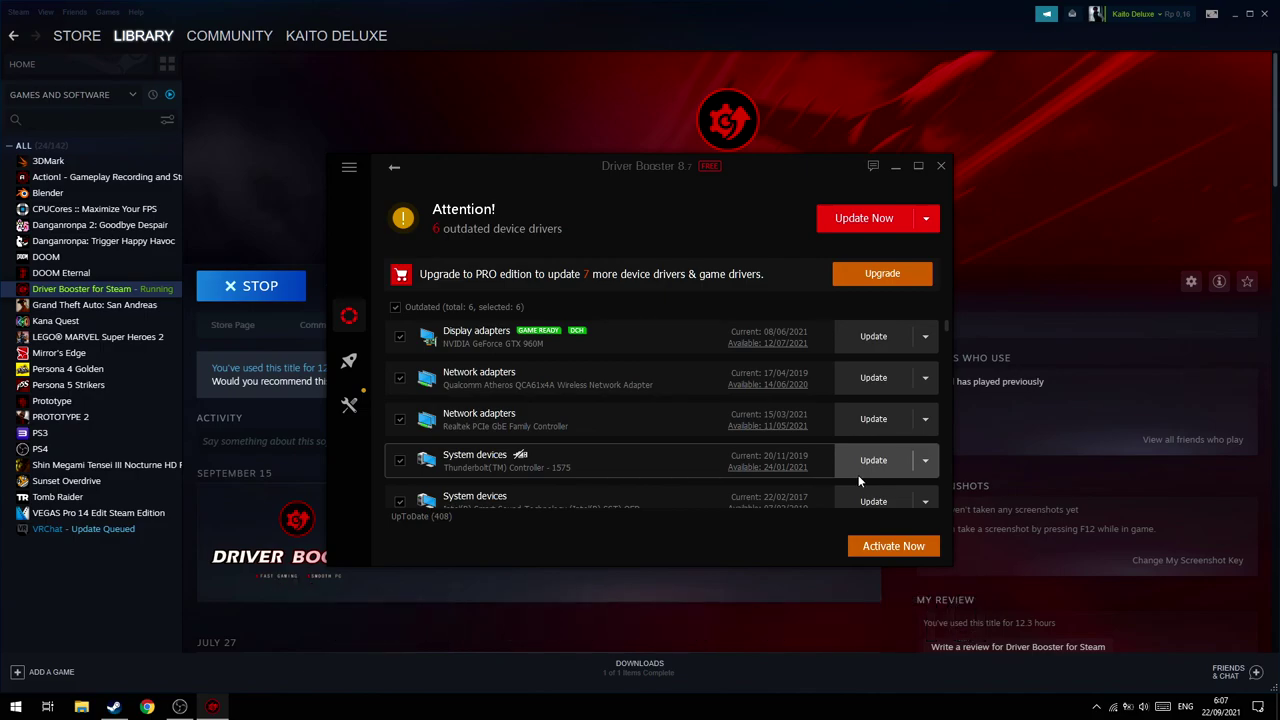
pyautogui.scroll(-3, 786, 434)
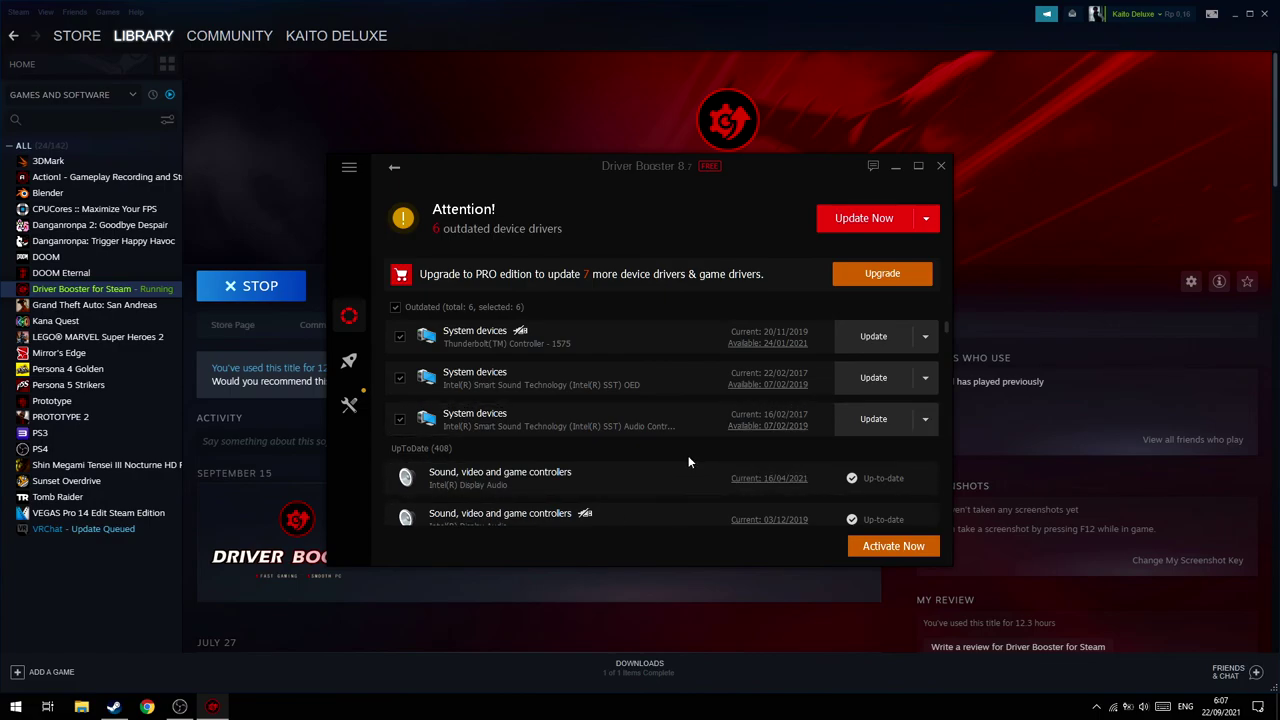
pyautogui.scroll(3, 688, 462)
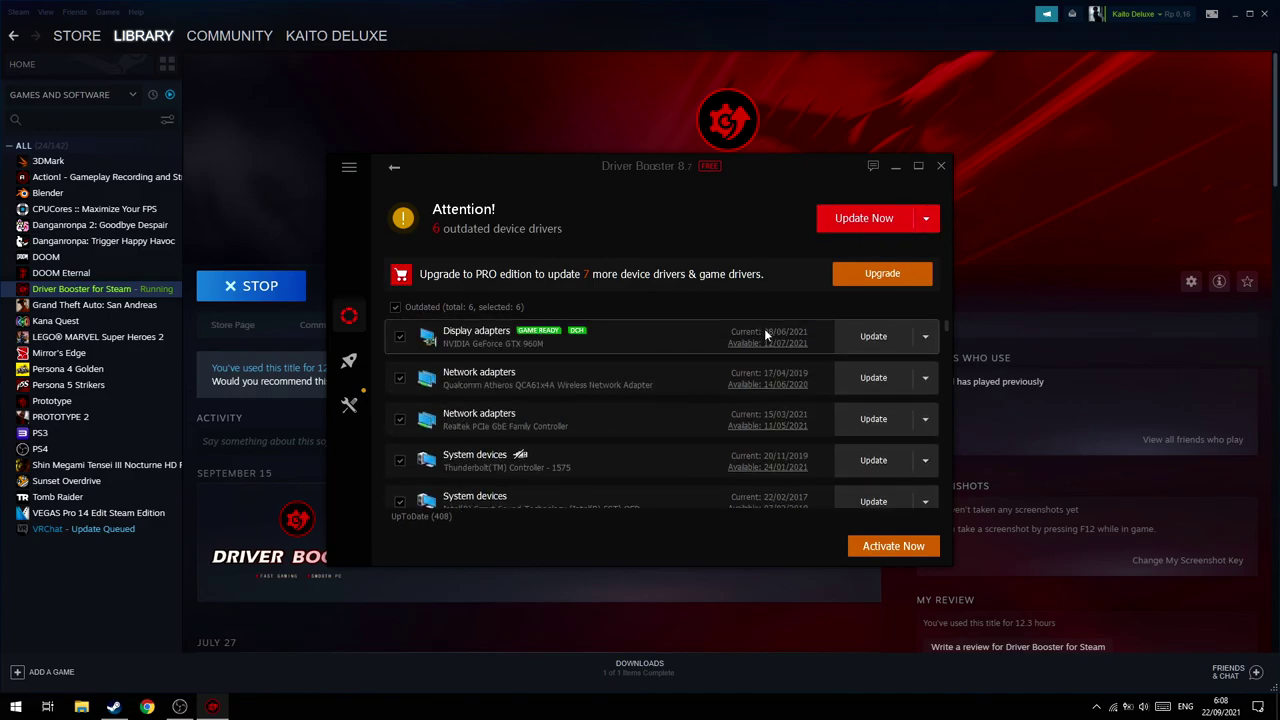
pyautogui.click(941, 167)
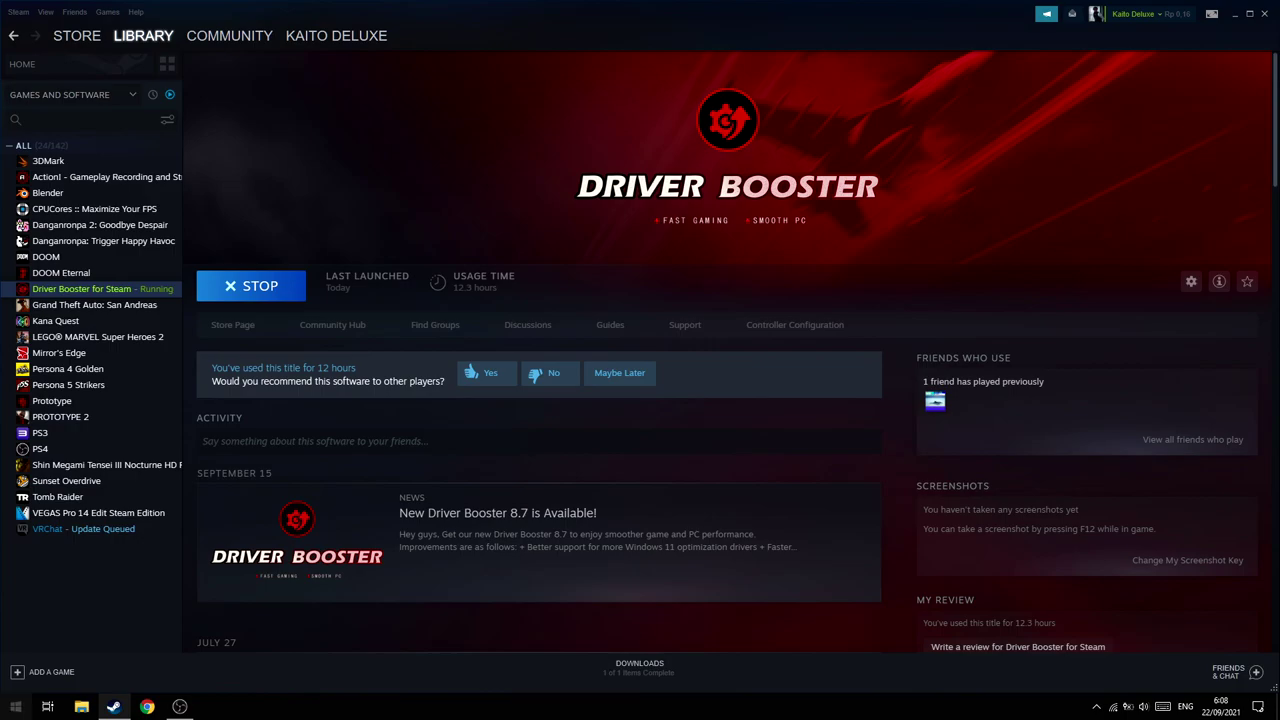
# Step: Switch to Device Manager and expand the Sound, video and game controllers category
pyautogui.rightClick(15, 706)
pyautogui.click(55, 434)
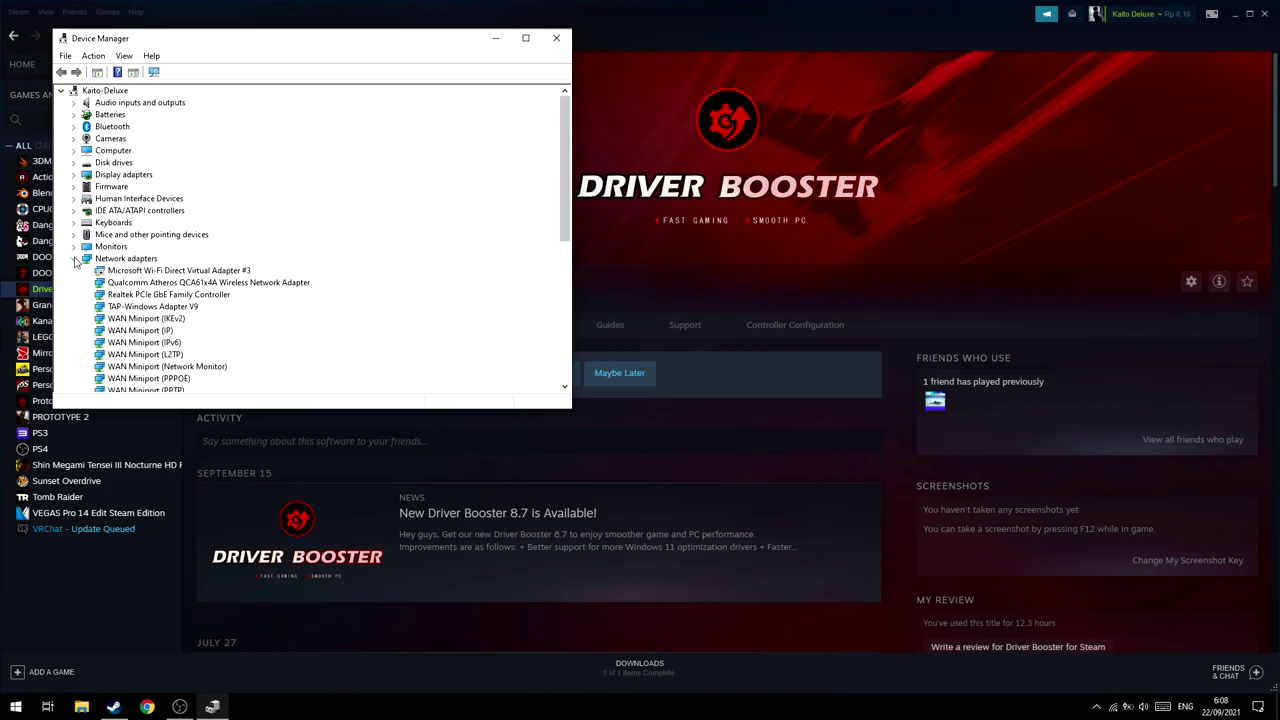
pyautogui.click(73, 258)
pyautogui.click(74, 332)
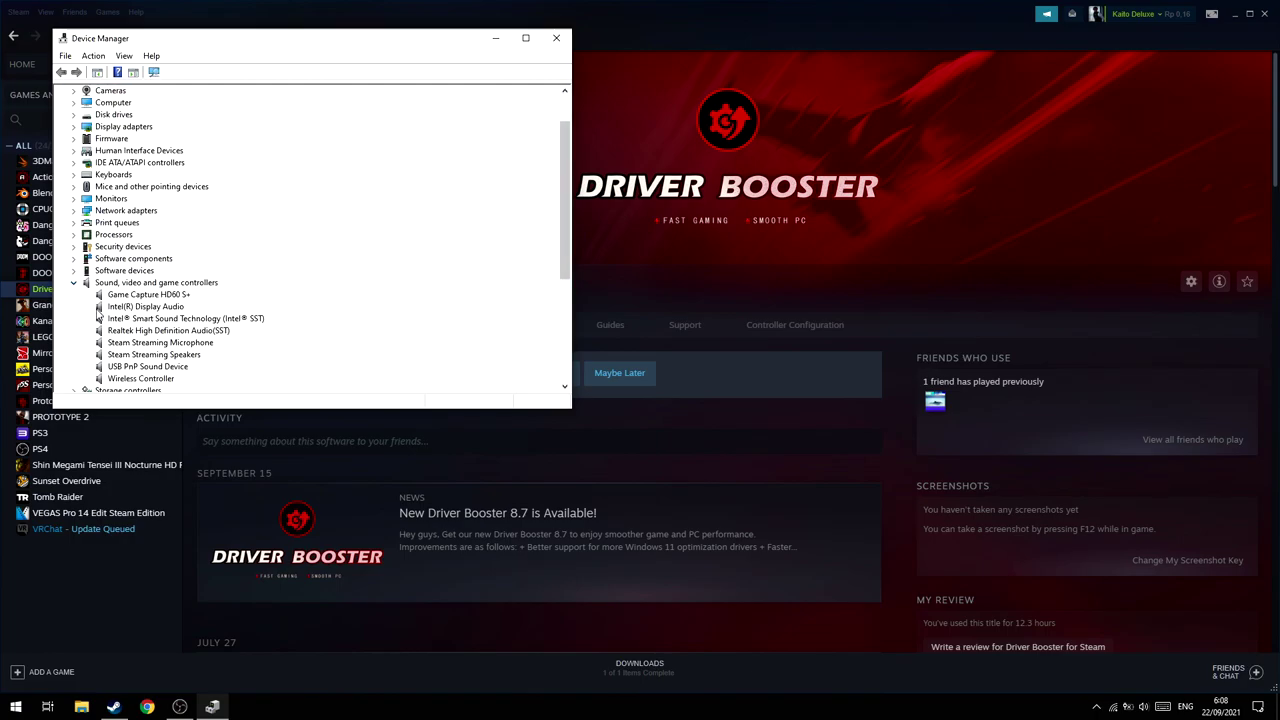
# Step: Check the driver date and version in the properties of Realtek High Definition Audio(SST), leaving without changes
pyautogui.click(160, 332)
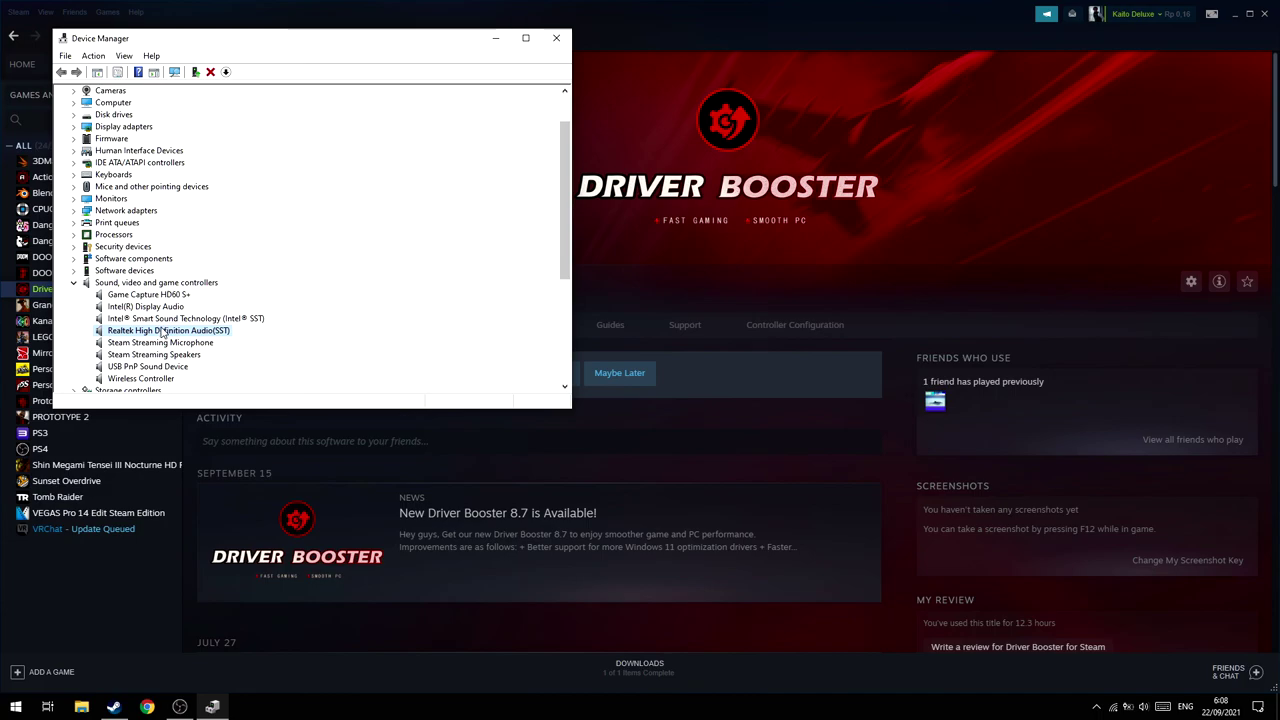
pyautogui.rightClick(162, 333)
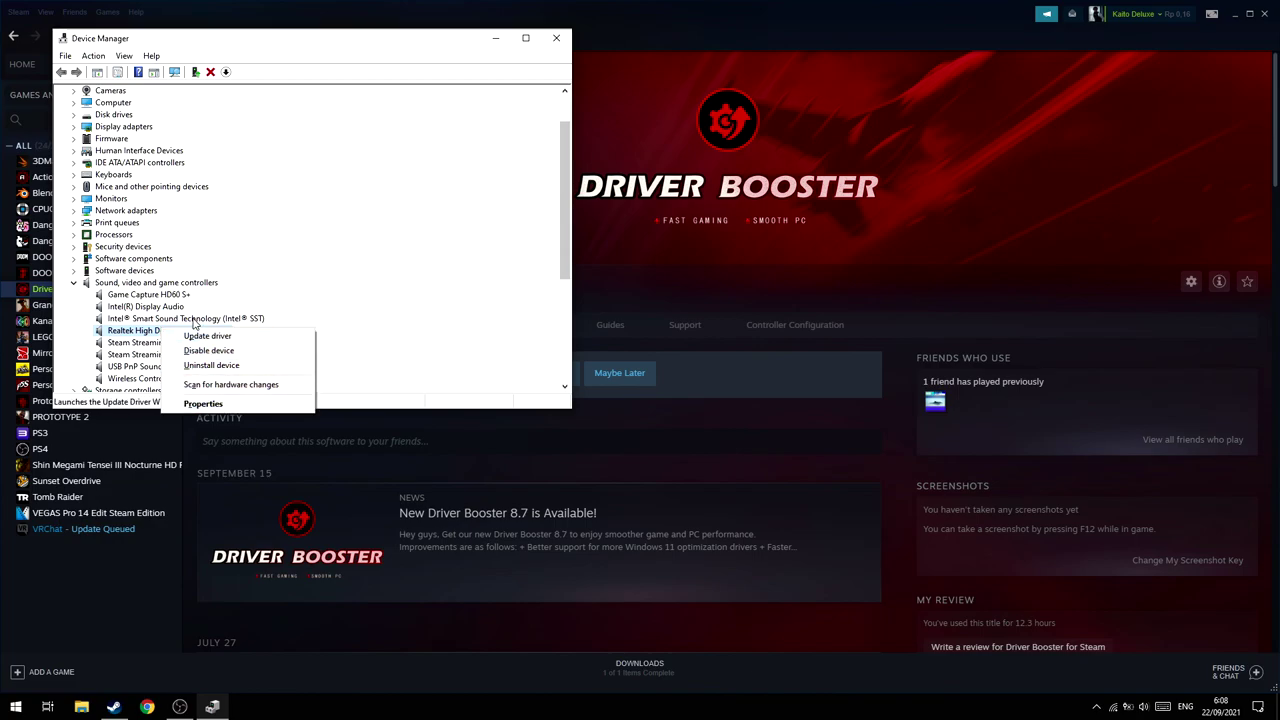
pyautogui.click(224, 404)
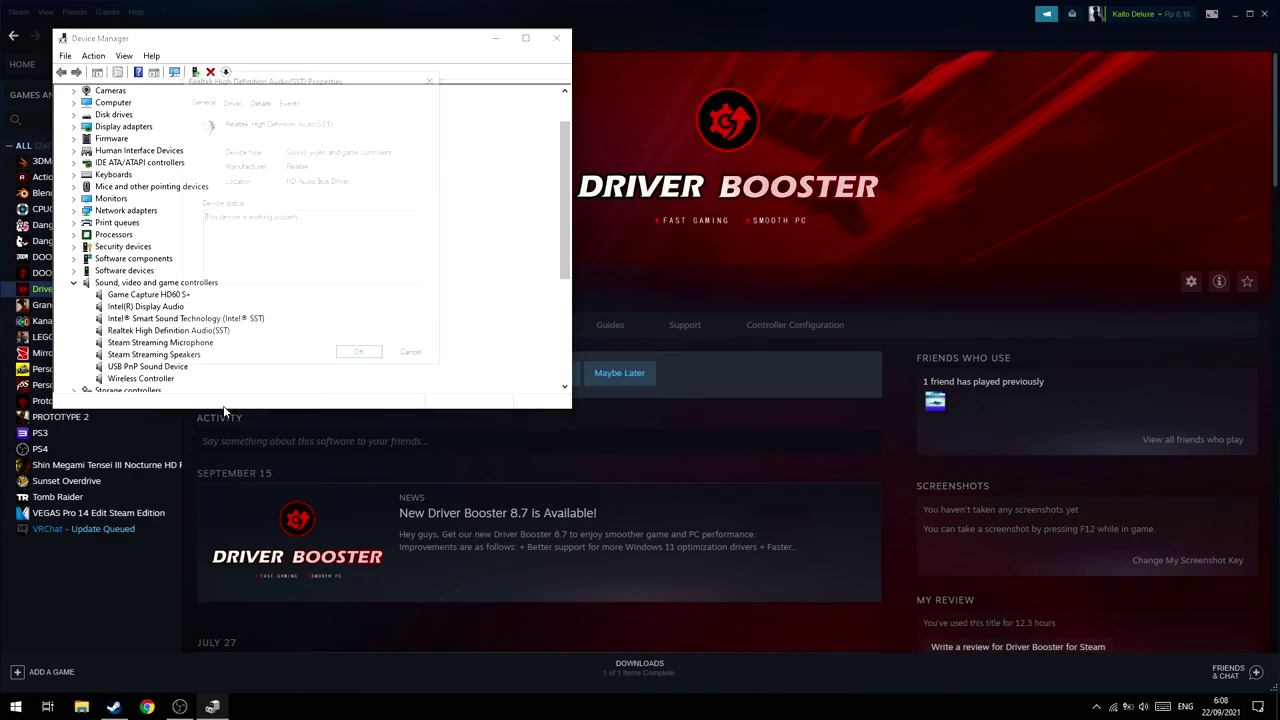
pyautogui.click(230, 100)
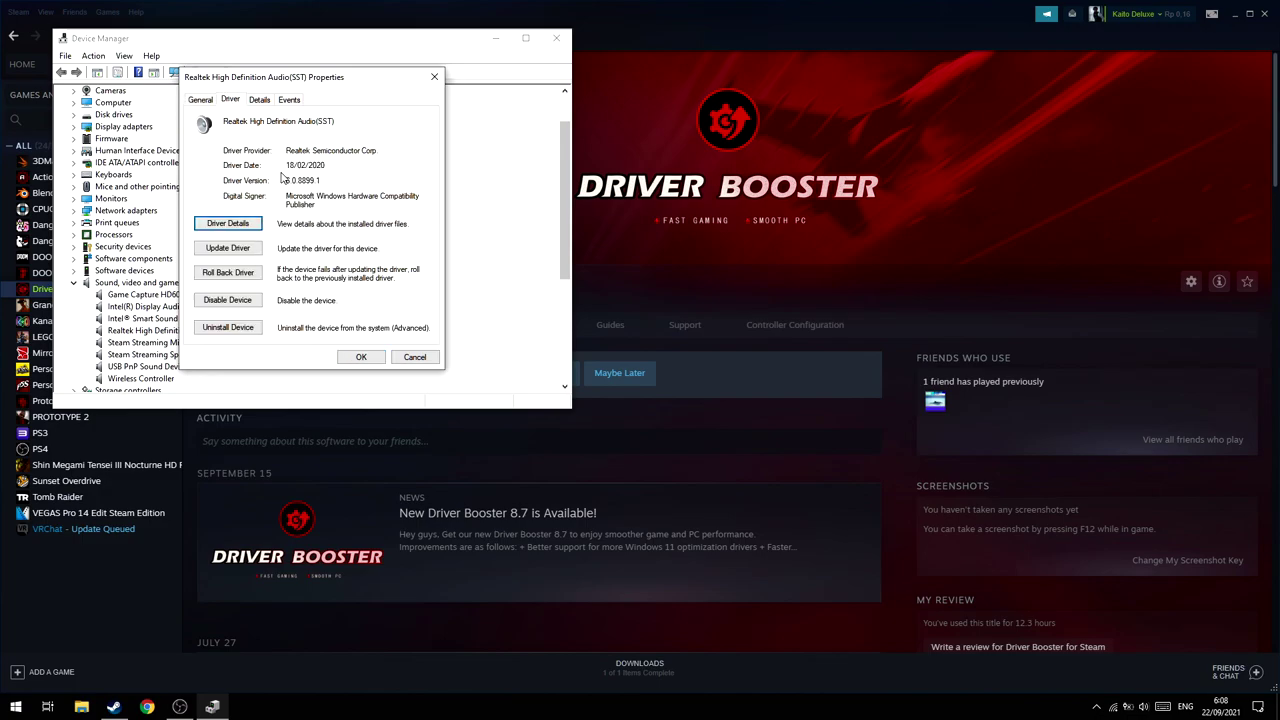
pyautogui.moveTo(305, 166); pyautogui.dragTo(328, 166)
pyautogui.click(336, 168)
pyautogui.doubleClick(336, 168)
pyautogui.click(344, 169)
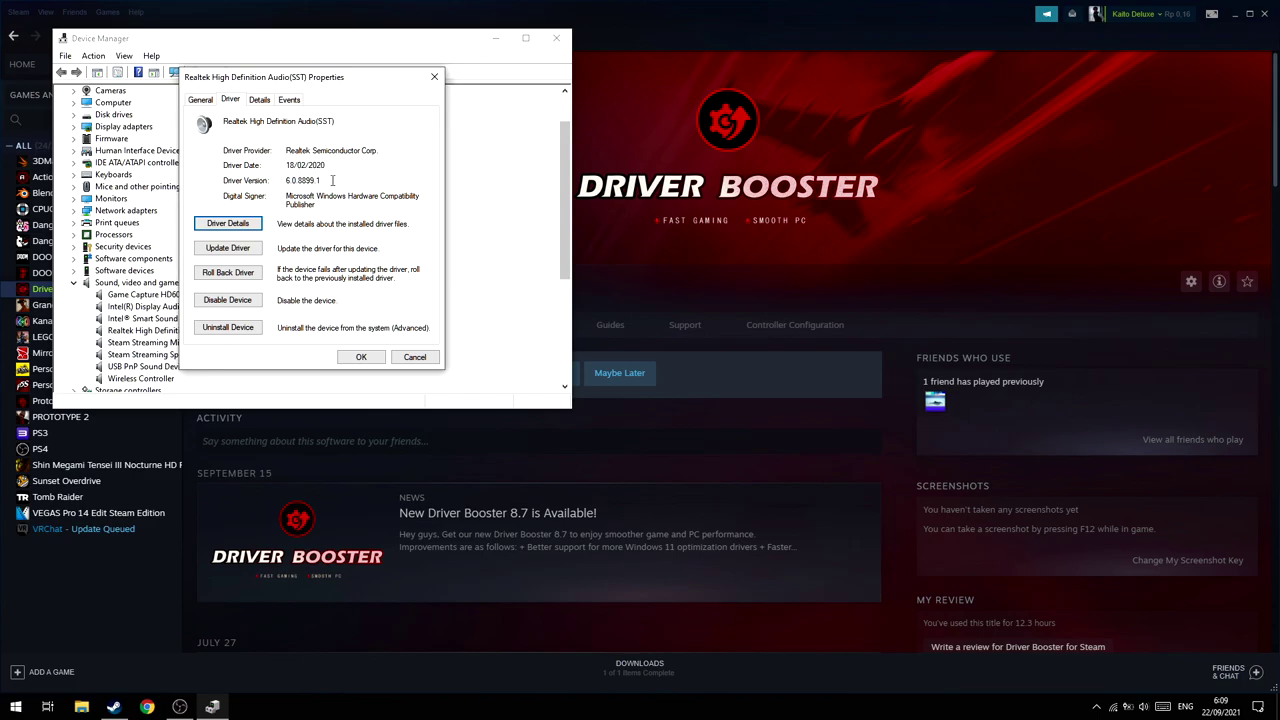
pyautogui.click(414, 357)
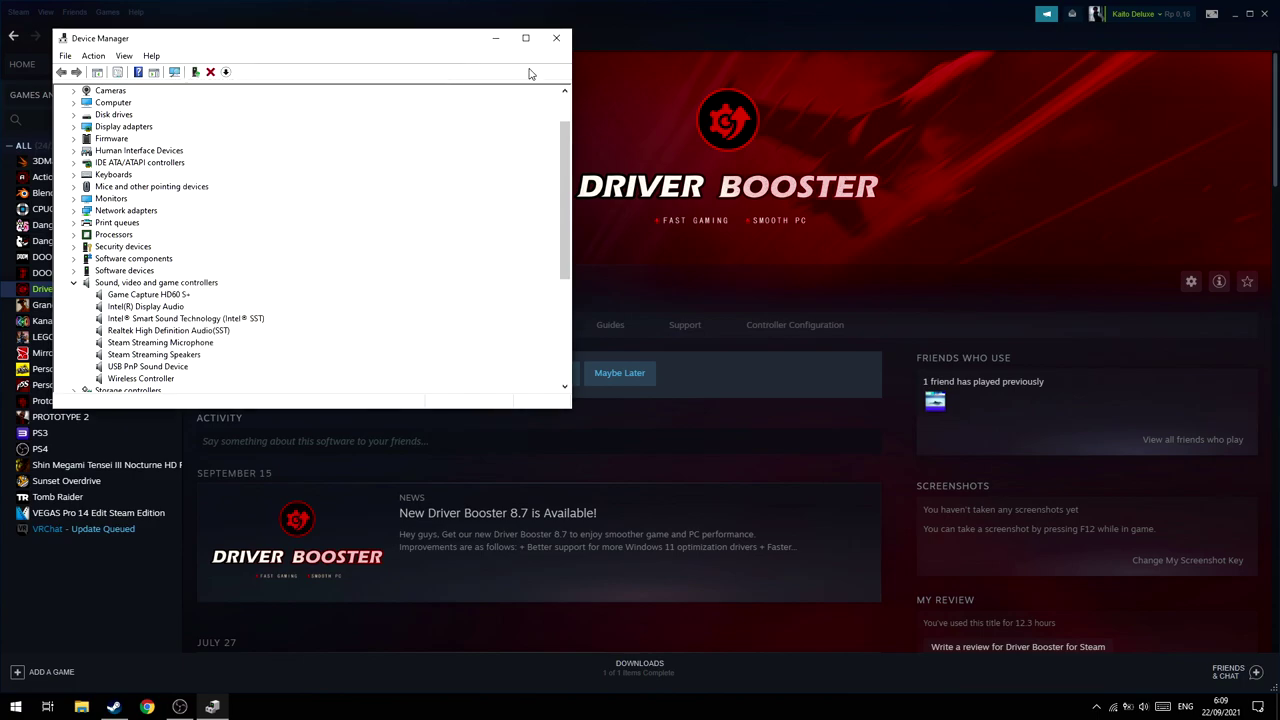
# Step: Close Device Manager and the Steam window, and exit Driver Booster running in the background
pyautogui.click(556, 38)
pyautogui.click(1264, 13)
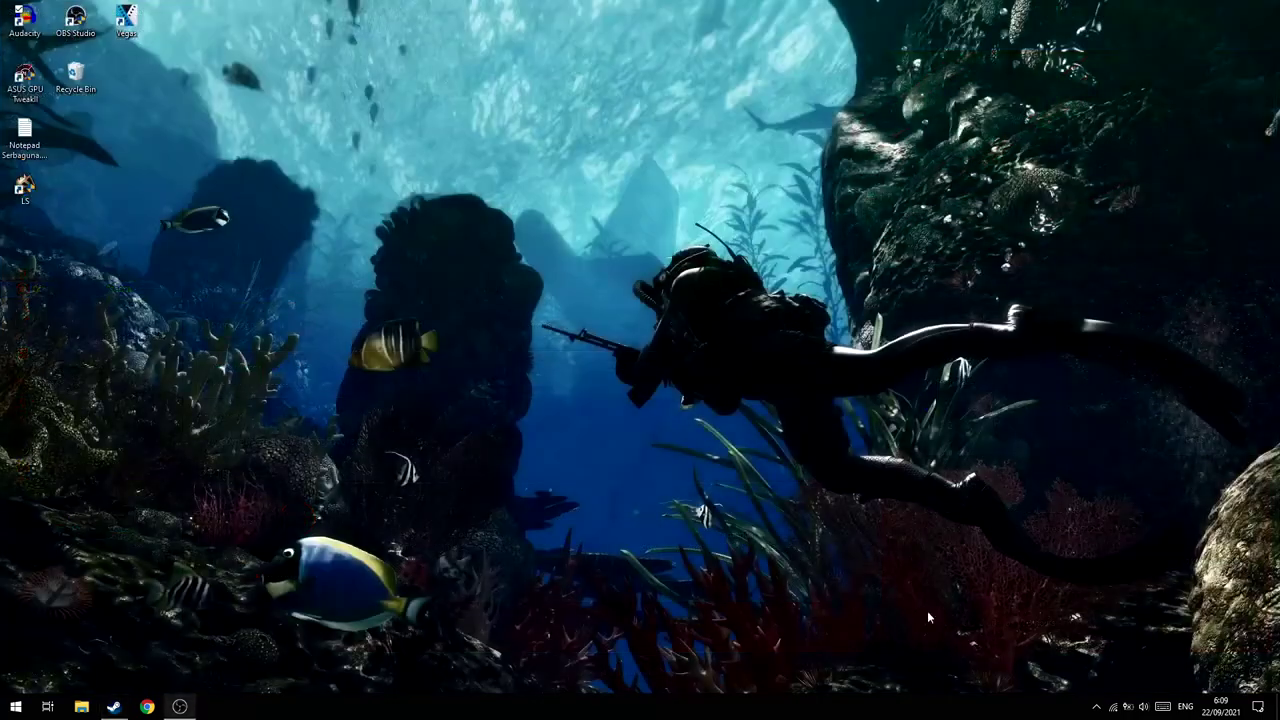
pyautogui.click(1100, 707)
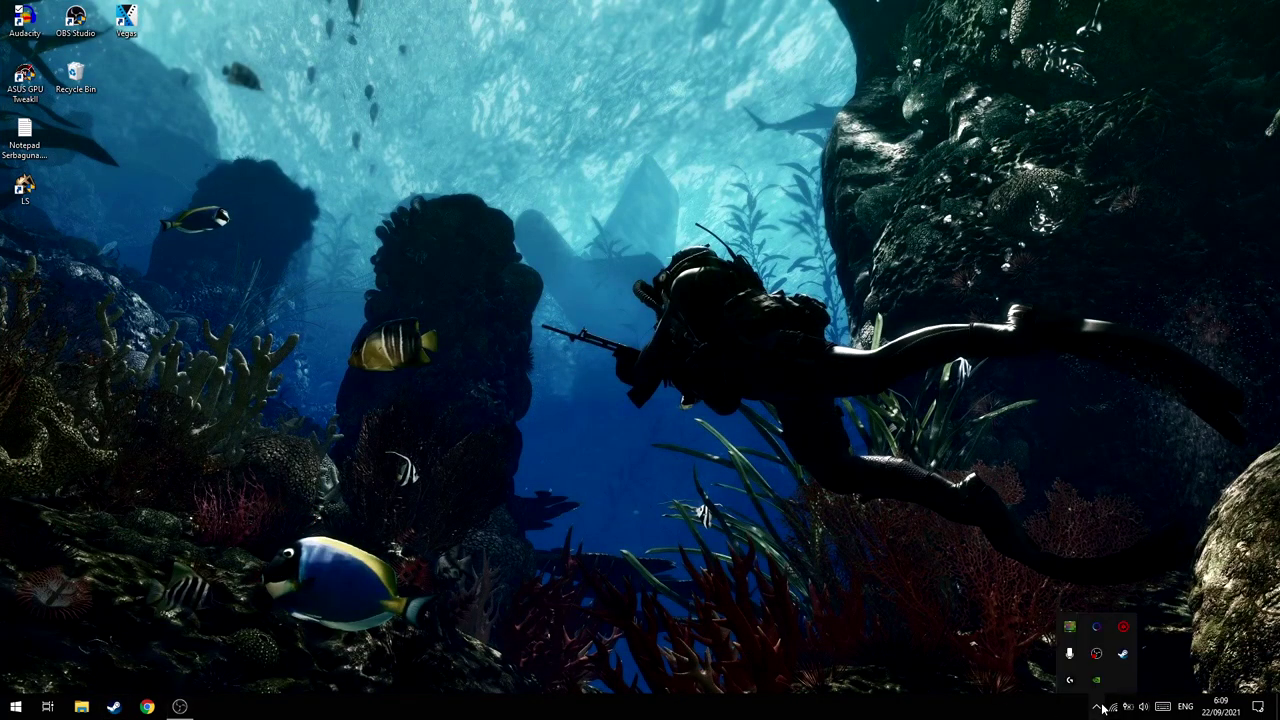
pyautogui.rightClick(1124, 630)
pyautogui.click(1150, 618)
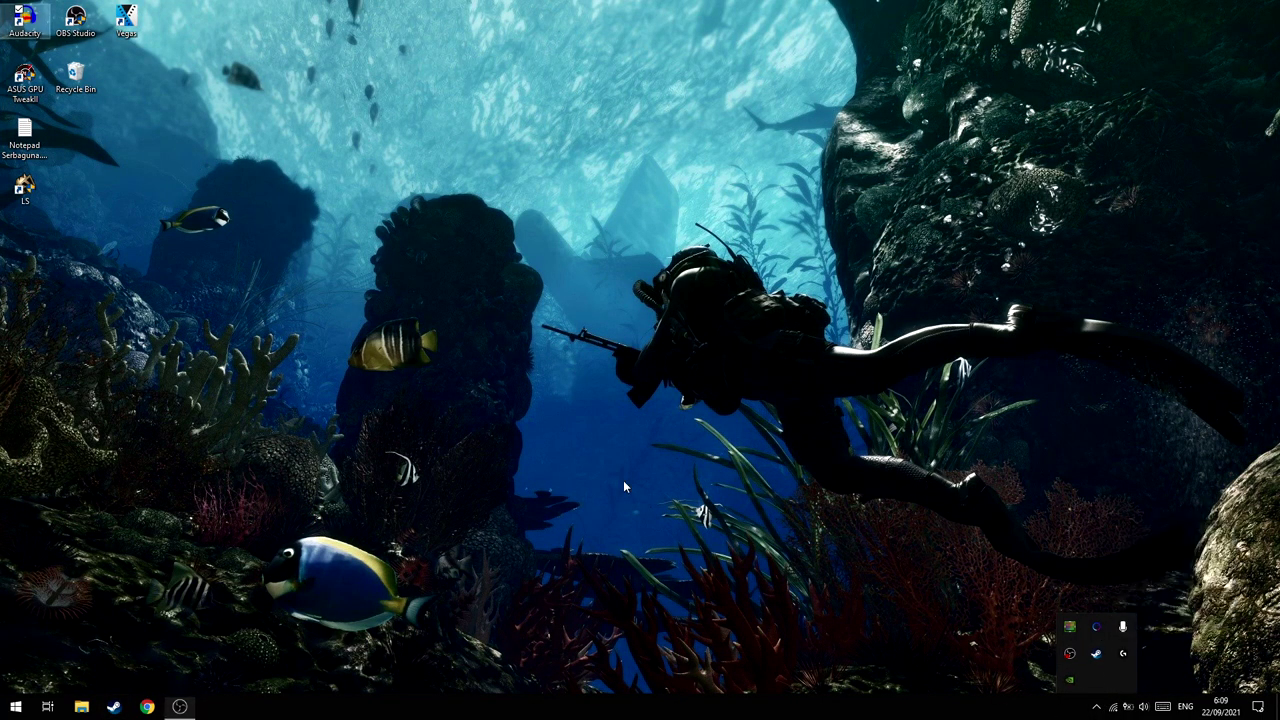
# Step: Open the Windows Sound settings and show the properties of the Realtek High Definition Audio(SST) speakers among the playback devices
pyautogui.rightClick(1143, 707)
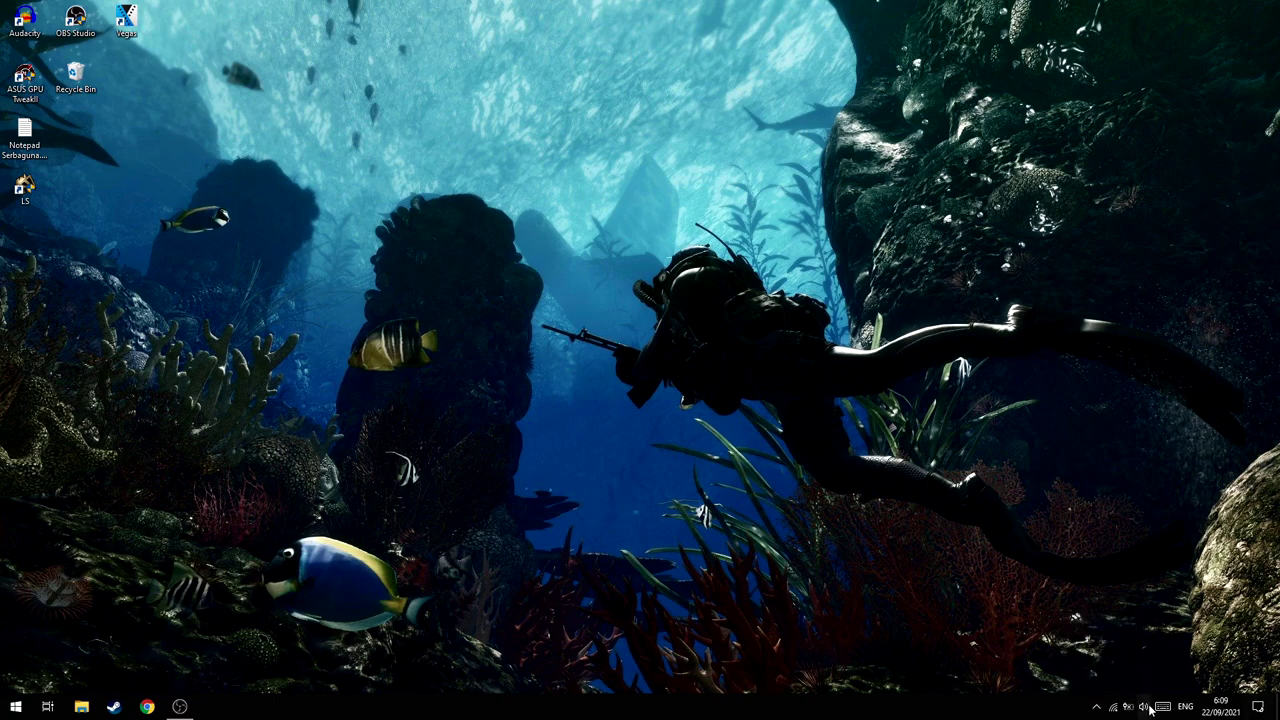
pyautogui.click(1163, 673)
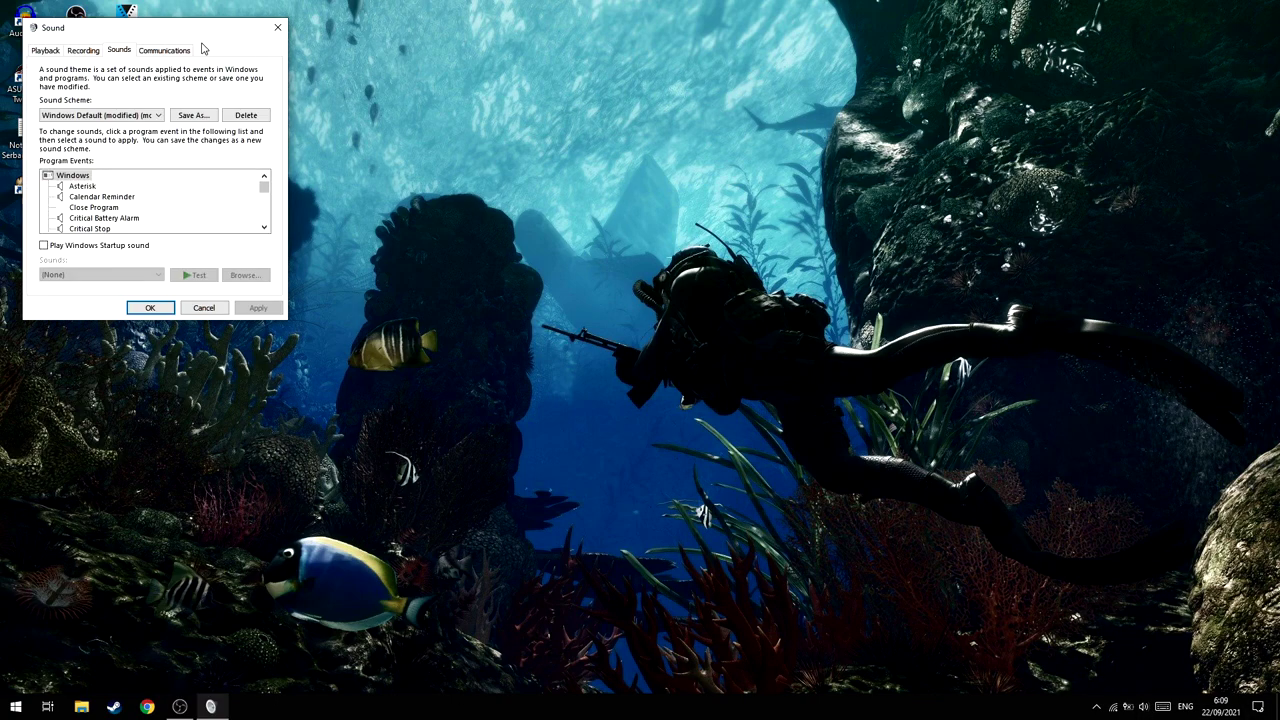
pyautogui.click(44, 52)
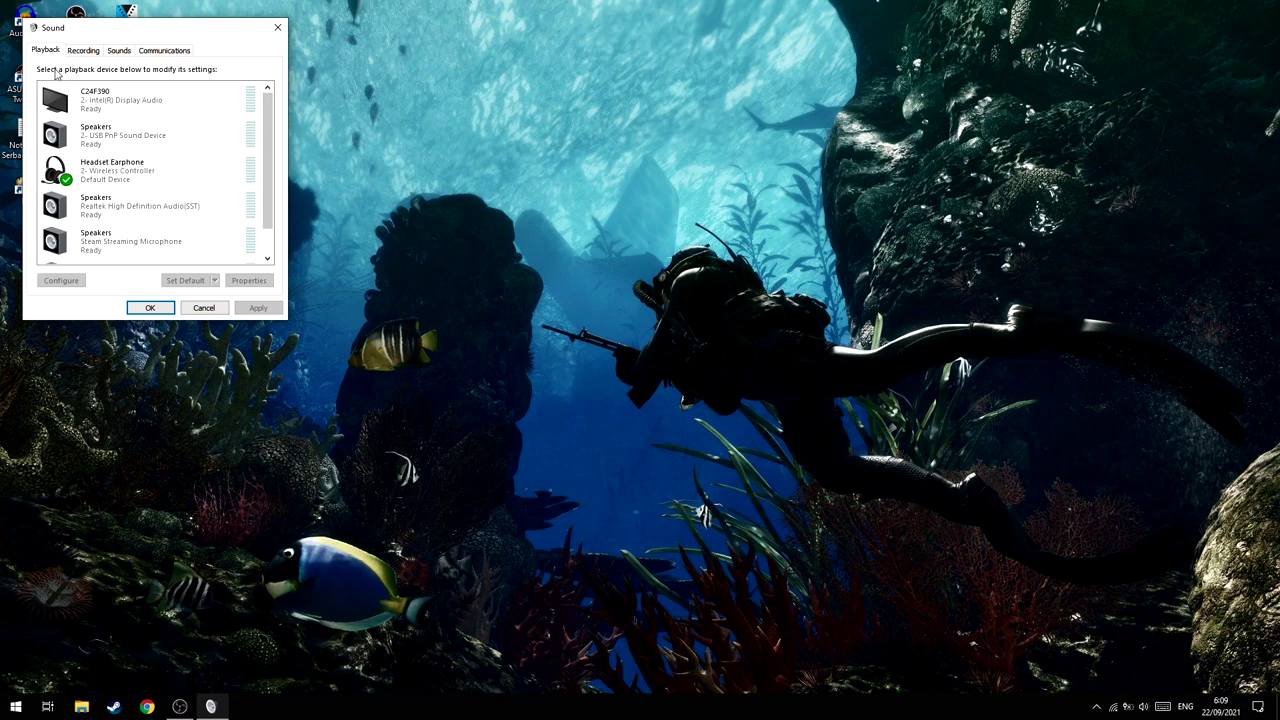
pyautogui.scroll(-1, 180, 160)
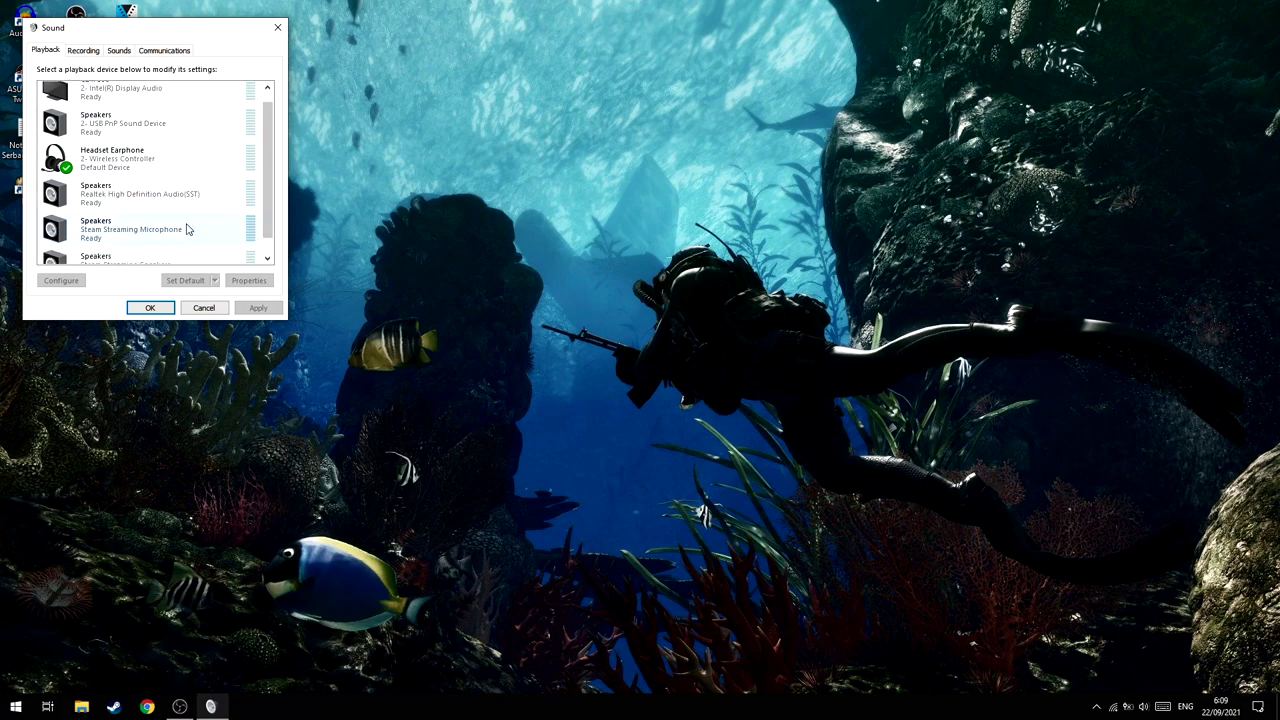
pyautogui.click(195, 197)
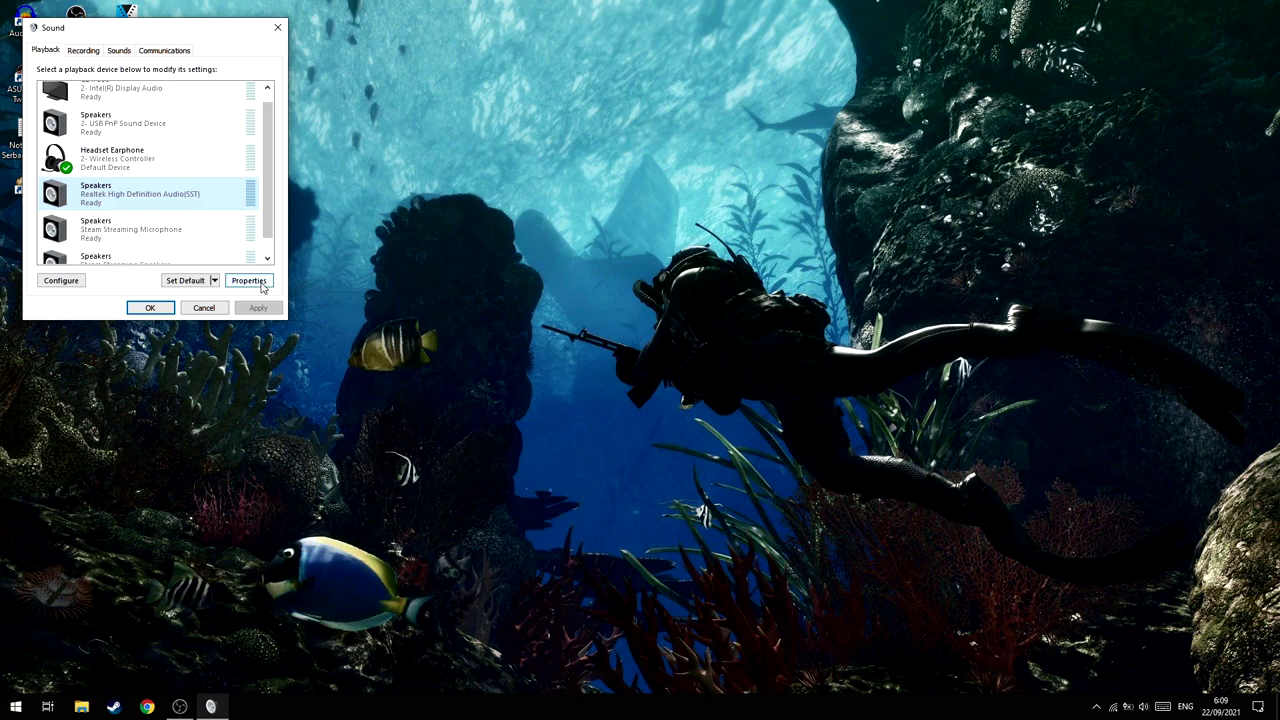
pyautogui.click(262, 283)
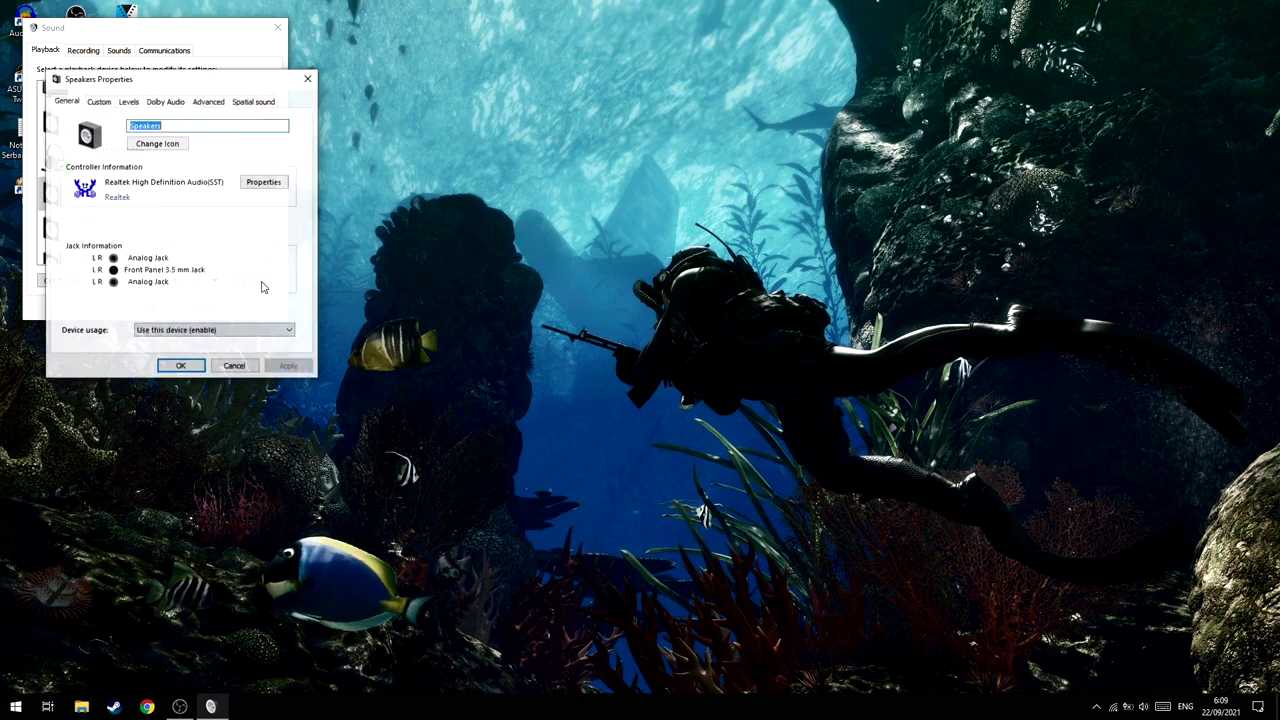
# Step: View the Dolby Audio setting of the Realtek speakers, and close the Speakers Properties and Sound windows
pyautogui.click(163, 104)
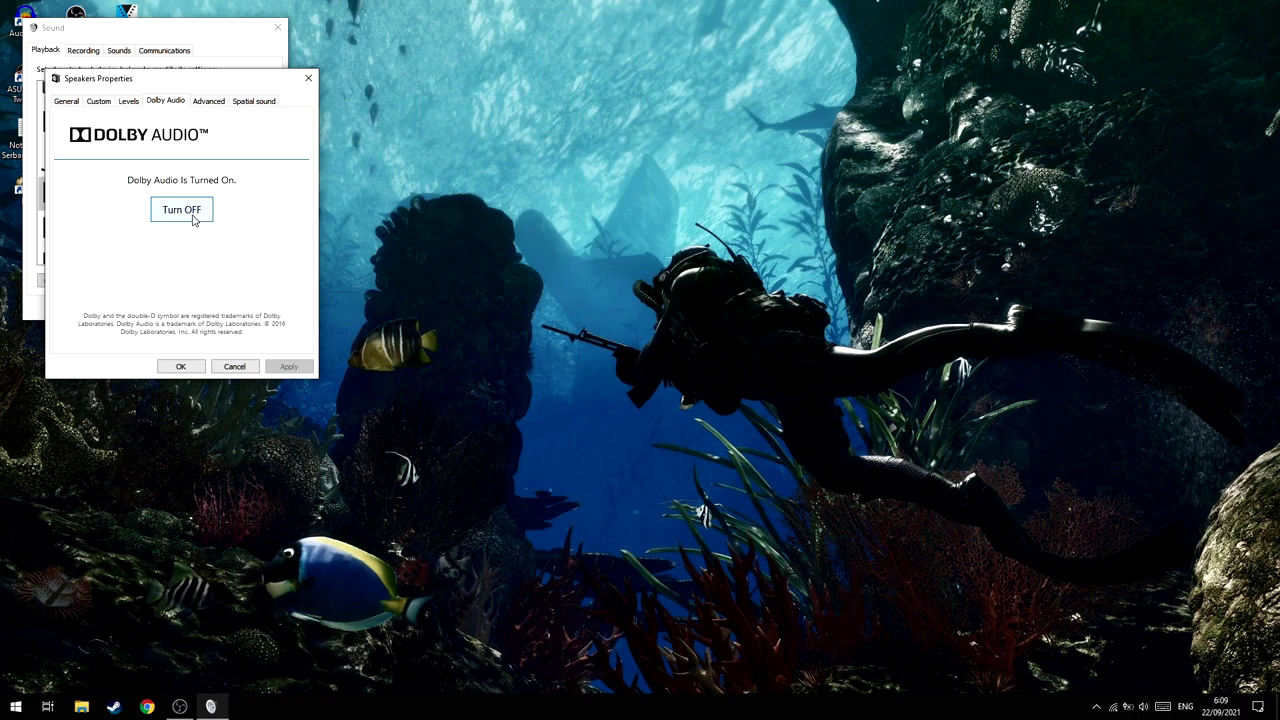
pyautogui.click(308, 78)
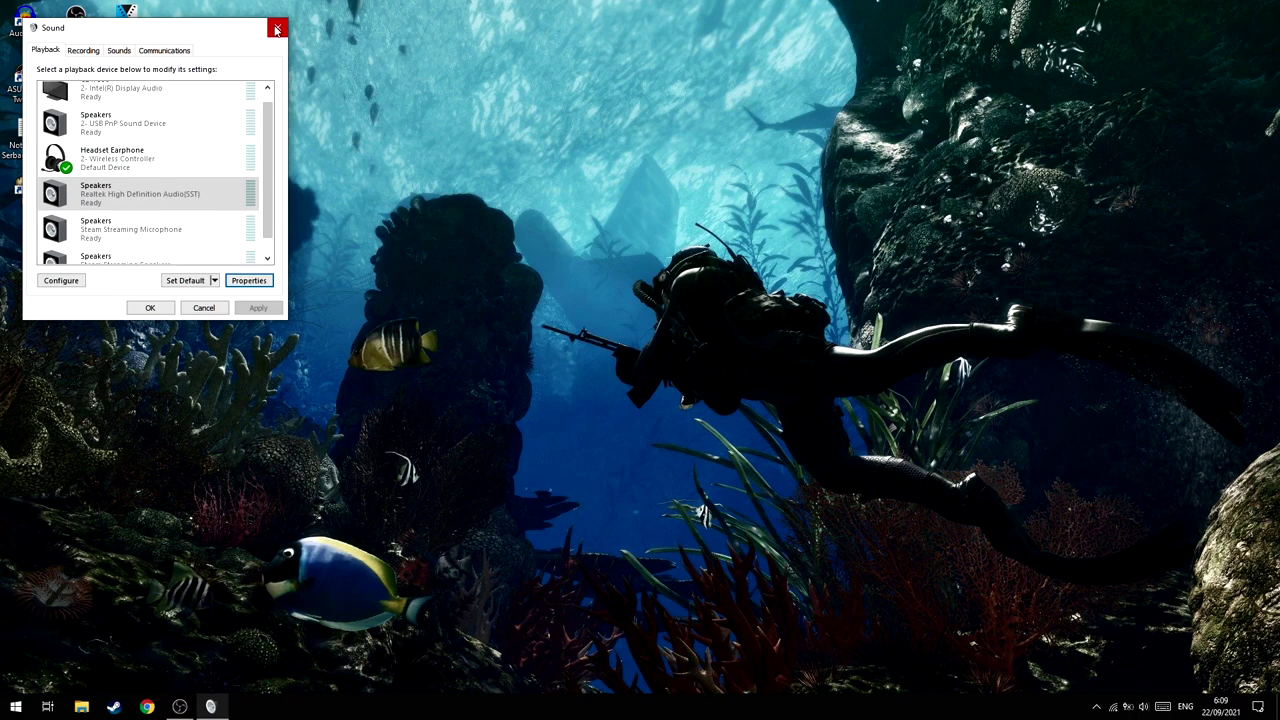
pyautogui.click(277, 27)
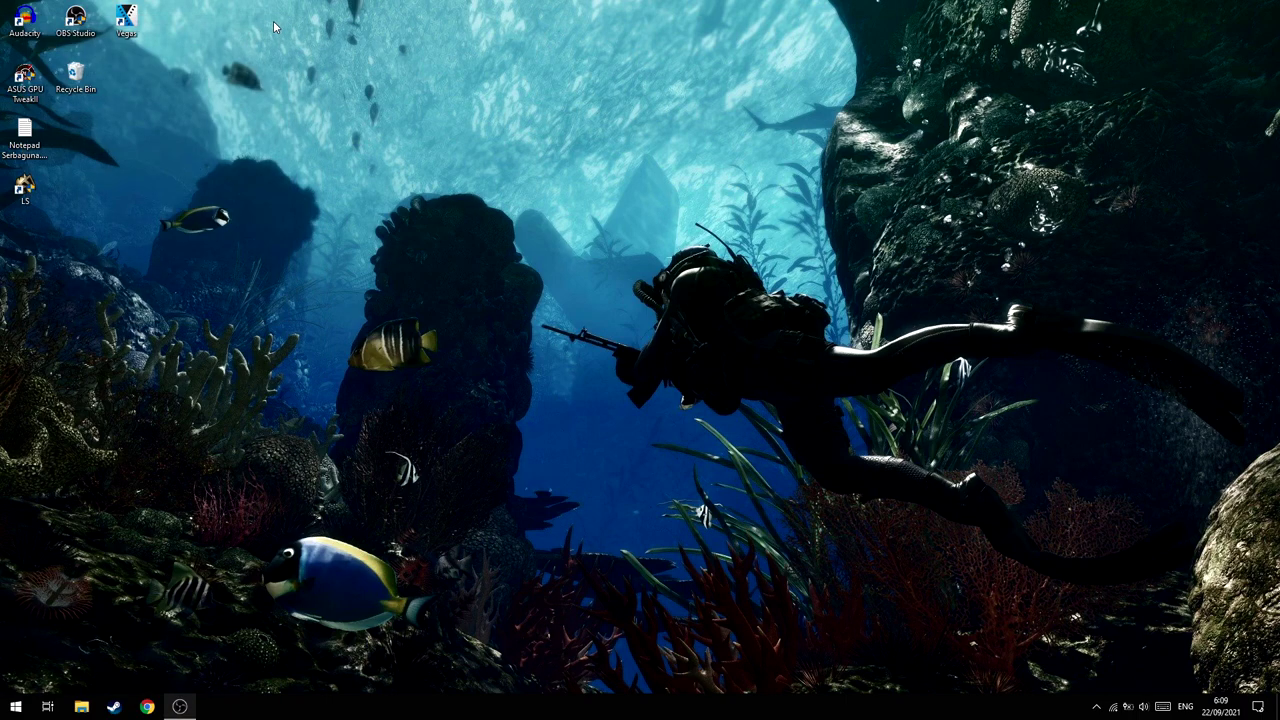